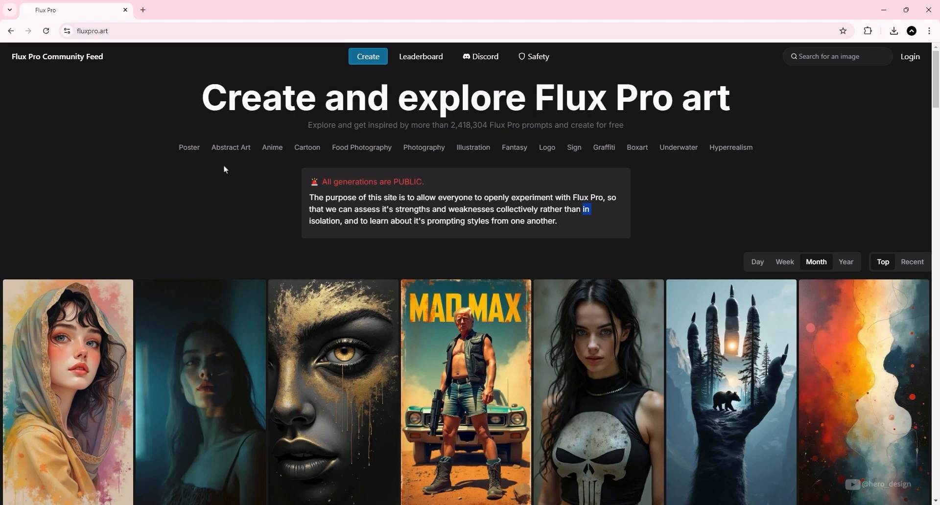
Step: Browse the Poster category of the community feed
click(190, 149)
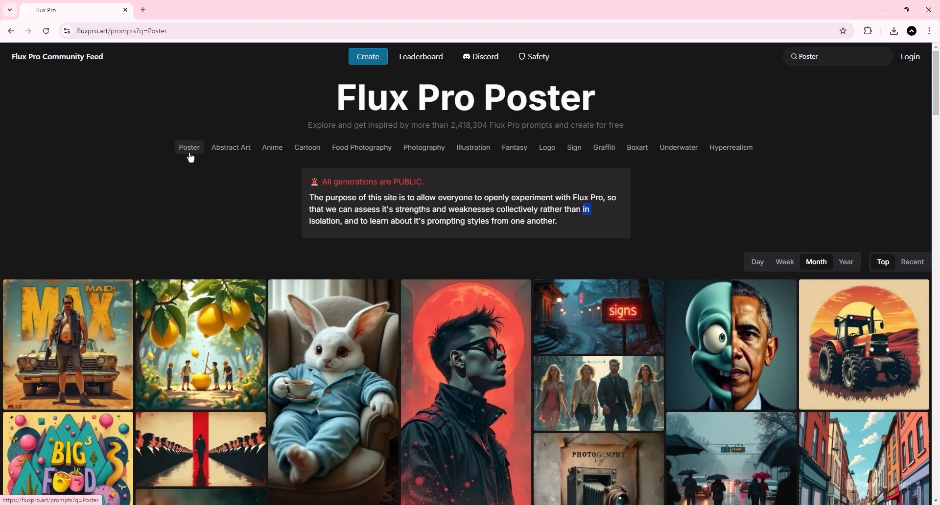
scroll(201, 169, down, 1)
scroll(202, 171, down, 4)
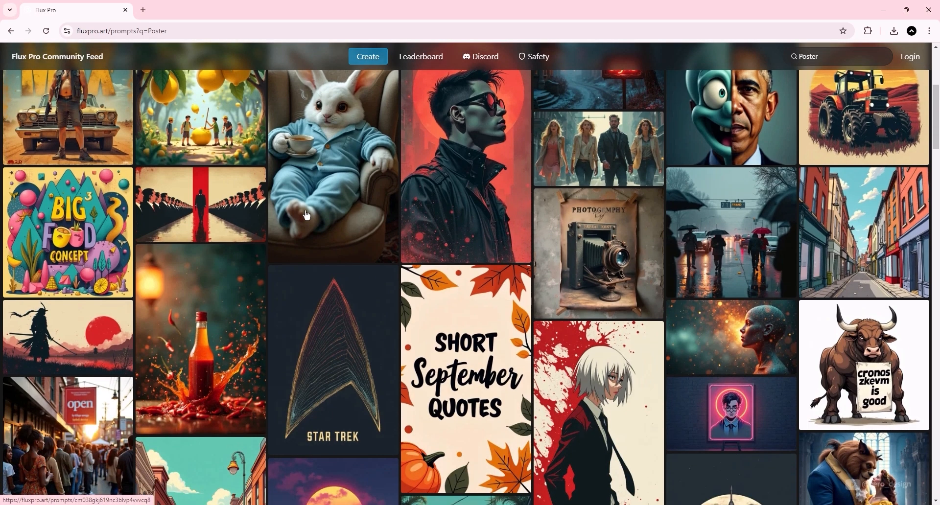
scroll(307, 215, down, 7)
scroll(314, 226, up, 12)
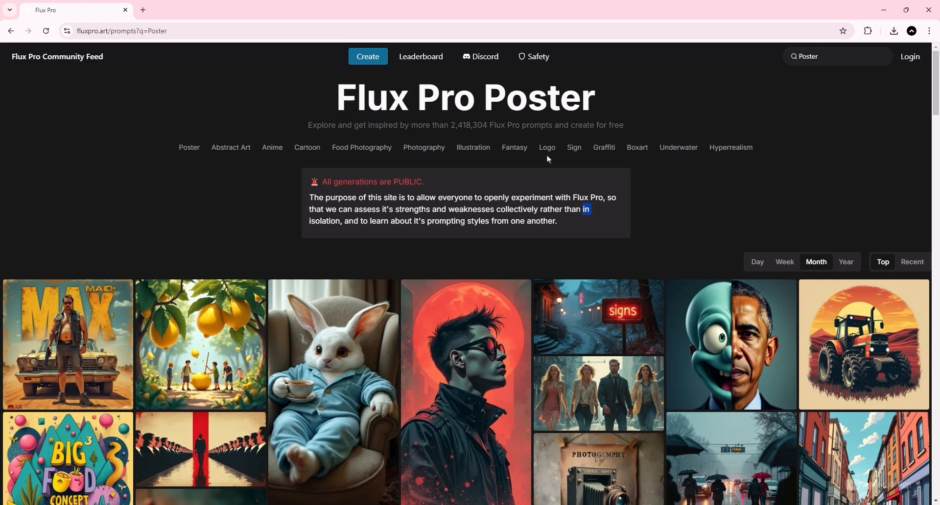
Step: Browse the Logo category of the community feed
click(548, 152)
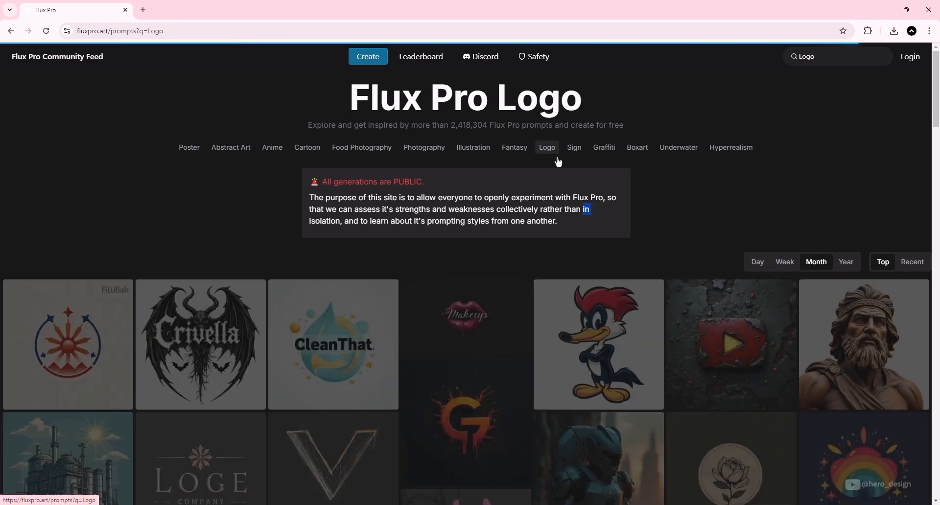
scroll(693, 181, down, 5)
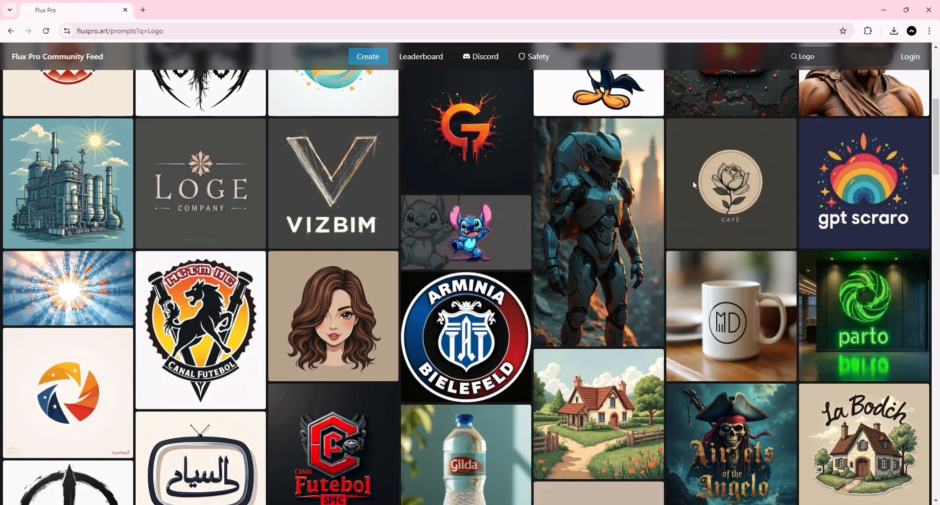
mouse_move(693, 185)
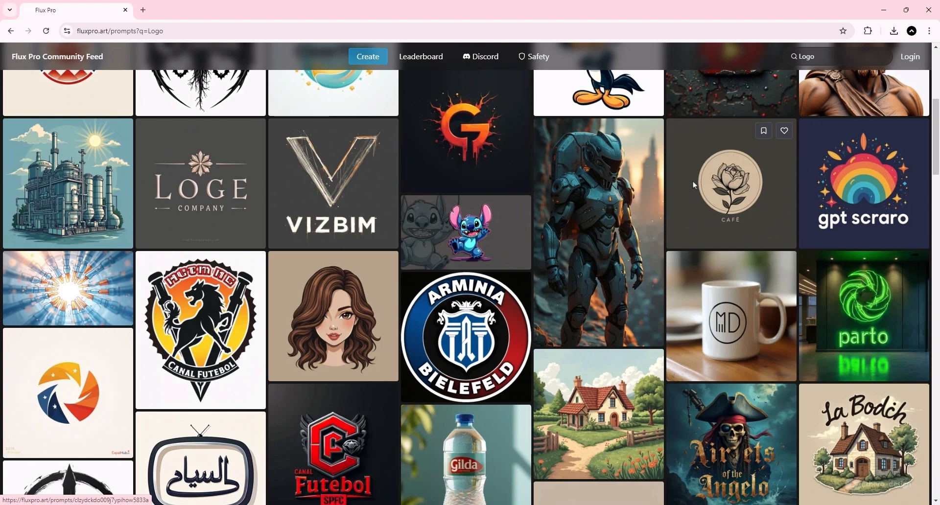
scroll(693, 185, up, 5)
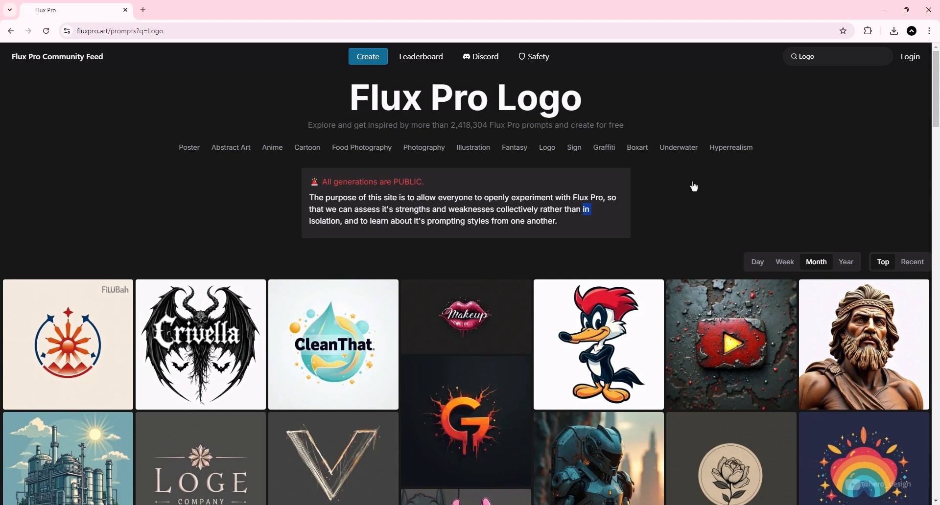
Step: Log in to the site and open the Create page for generating images
click(912, 59)
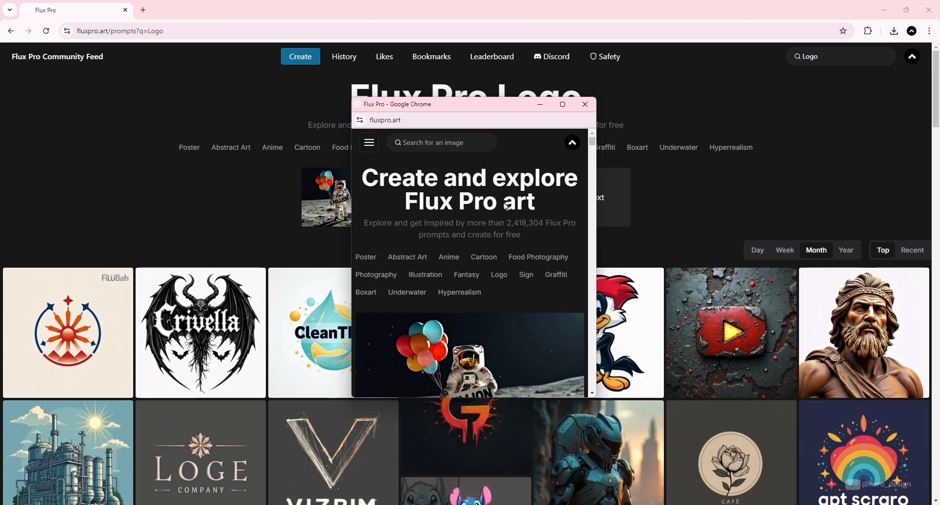
click(638, 94)
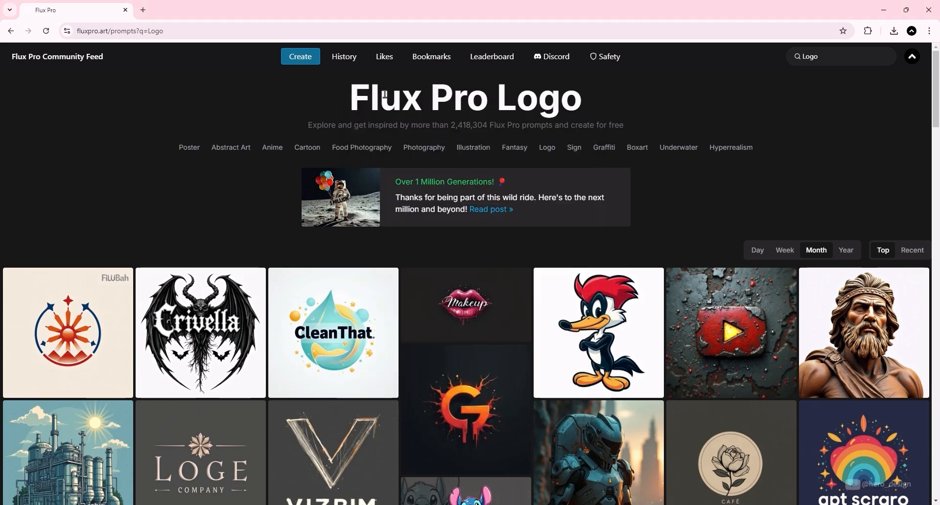
click(306, 65)
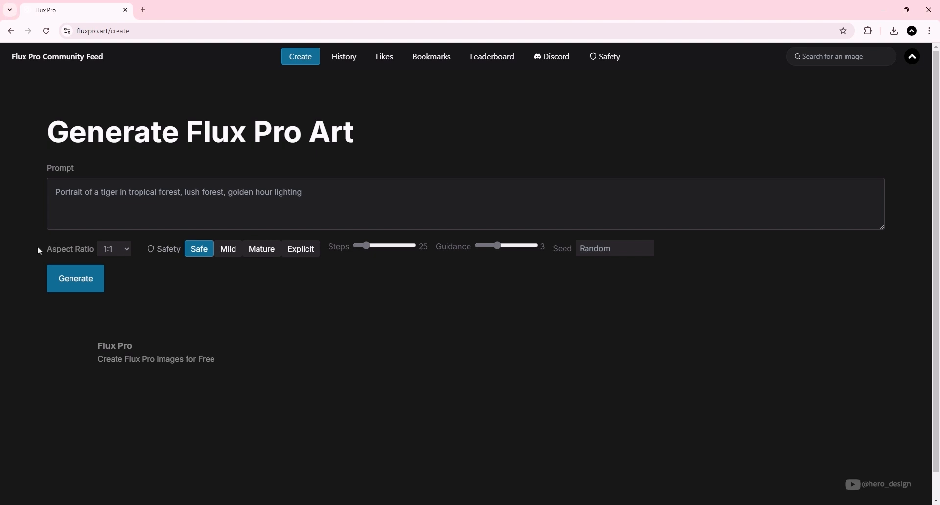
Step: Review the available aspect ratio options and the content safety level descriptions
click(121, 249)
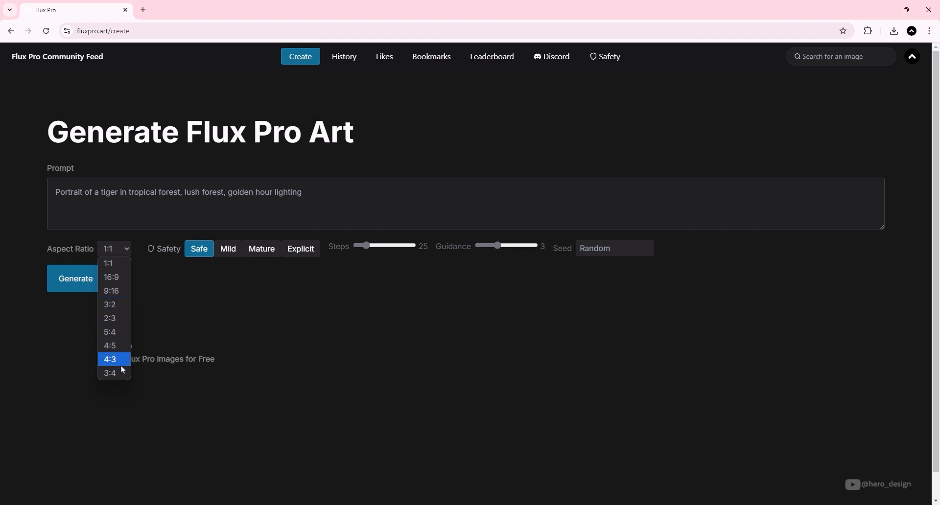
click(171, 298)
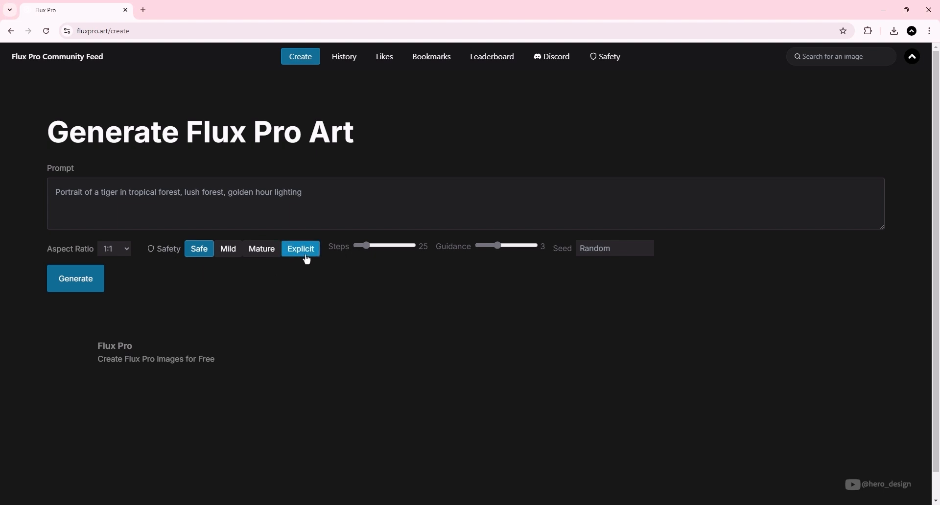
click(167, 249)
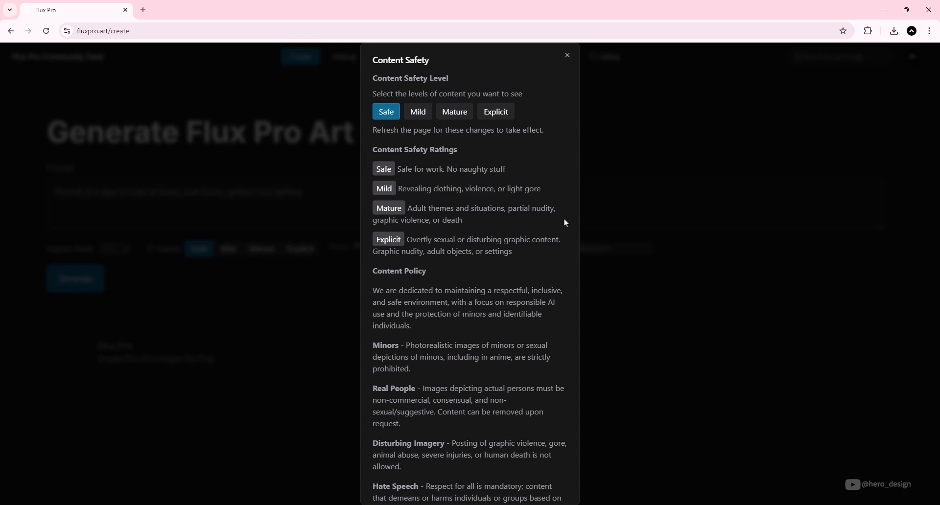
click(605, 248)
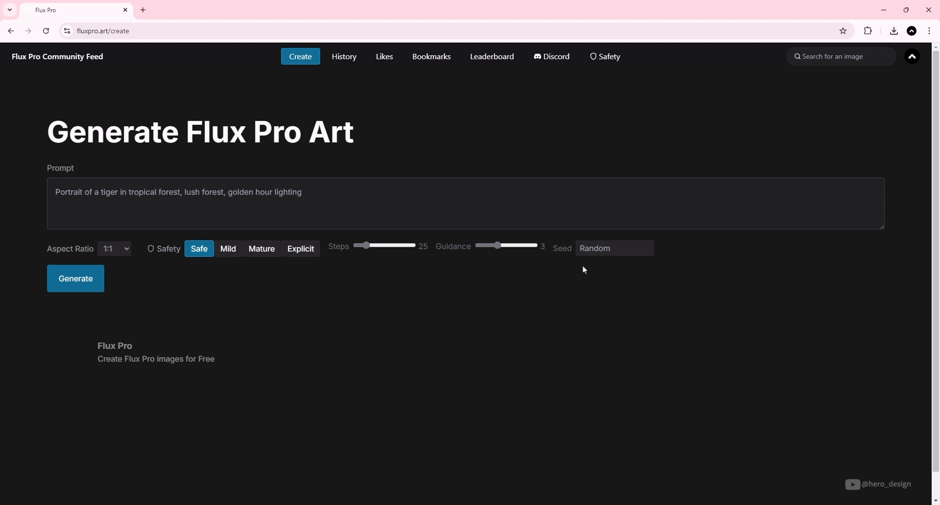
Step: Replace the prompt with: minimalist spiderman movie poster with the words "SPIDER MAN" on the bottom
click(327, 195)
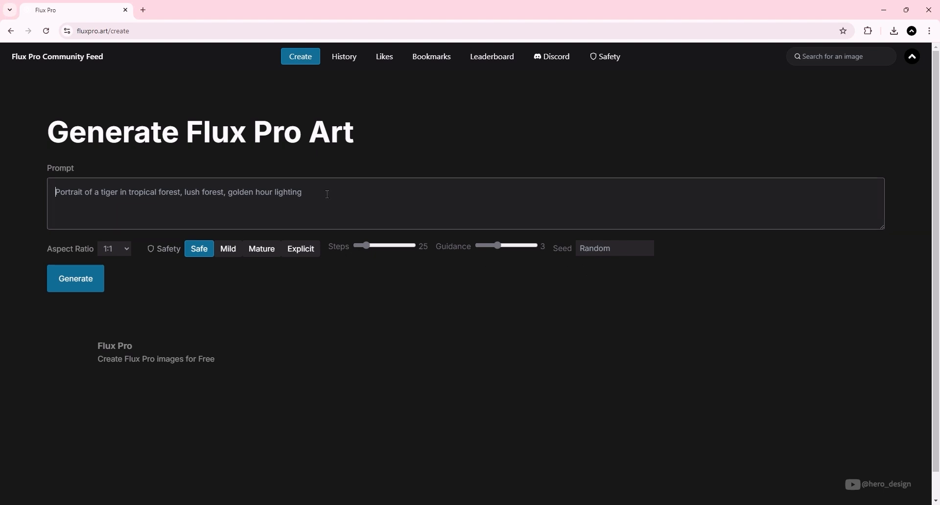
text(minimalist)
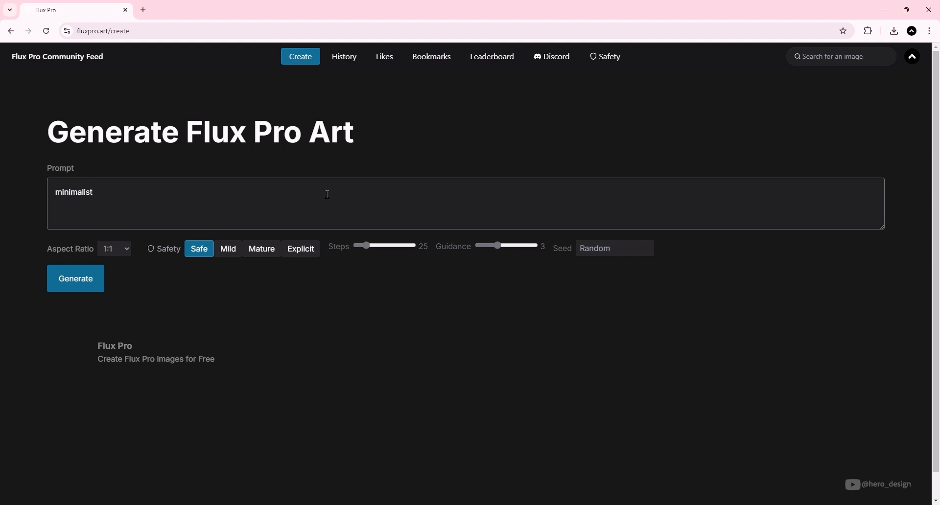
text( spiderman movie poster with the)
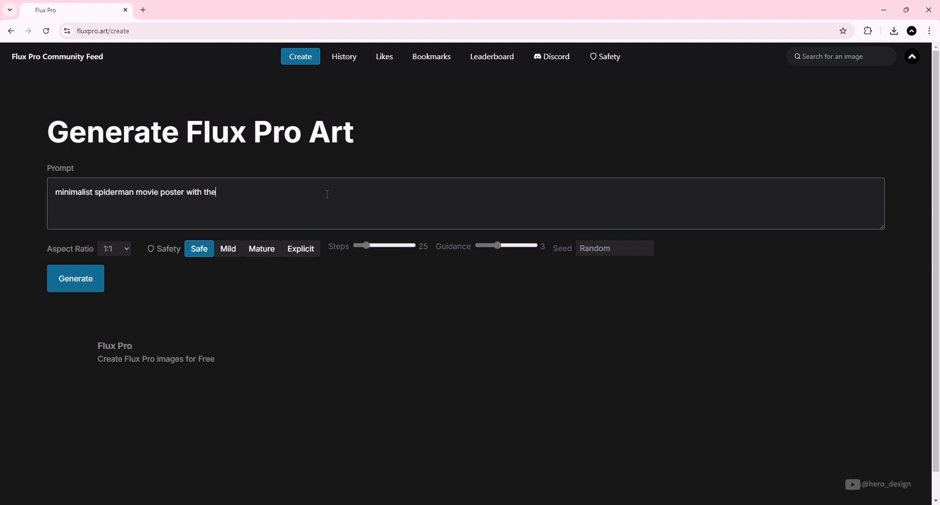
text( words "SPIDER MAN" on the bottom.)
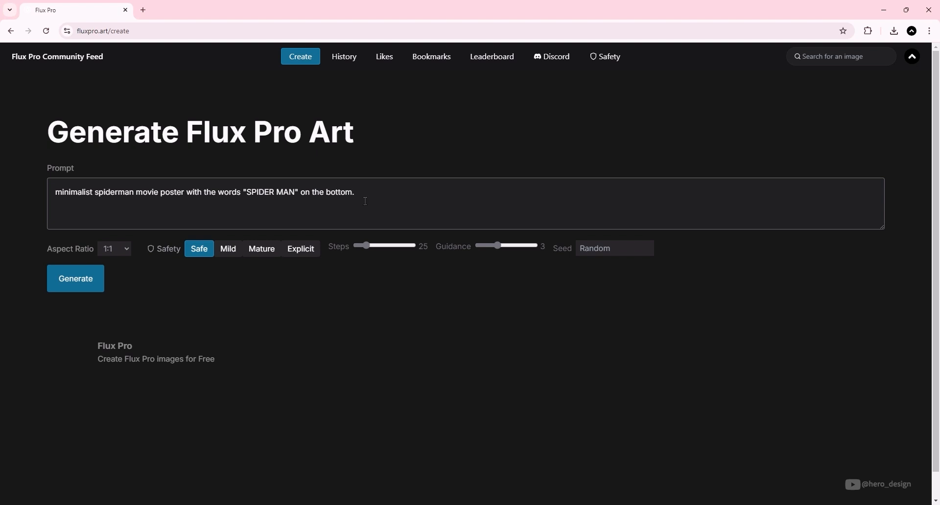
Step: Set the aspect ratio to 9:16 and generate the images
click(122, 250)
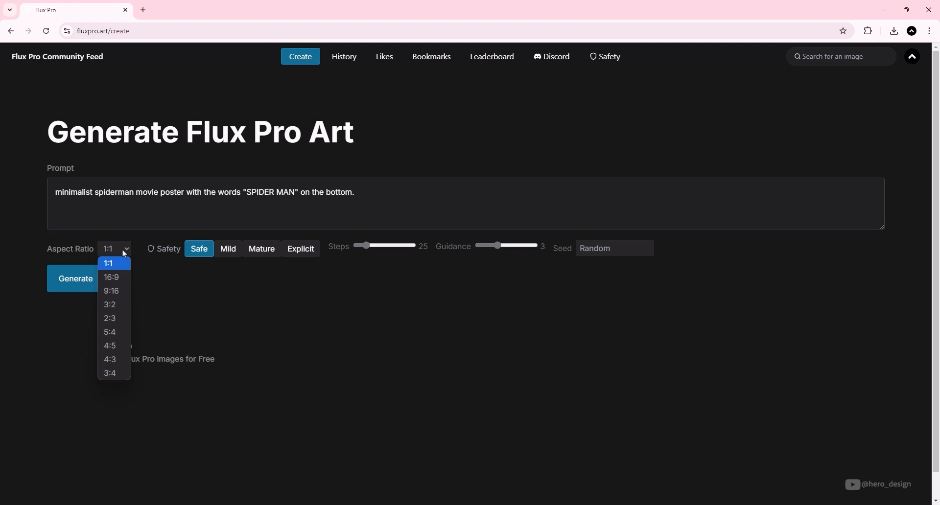
click(122, 292)
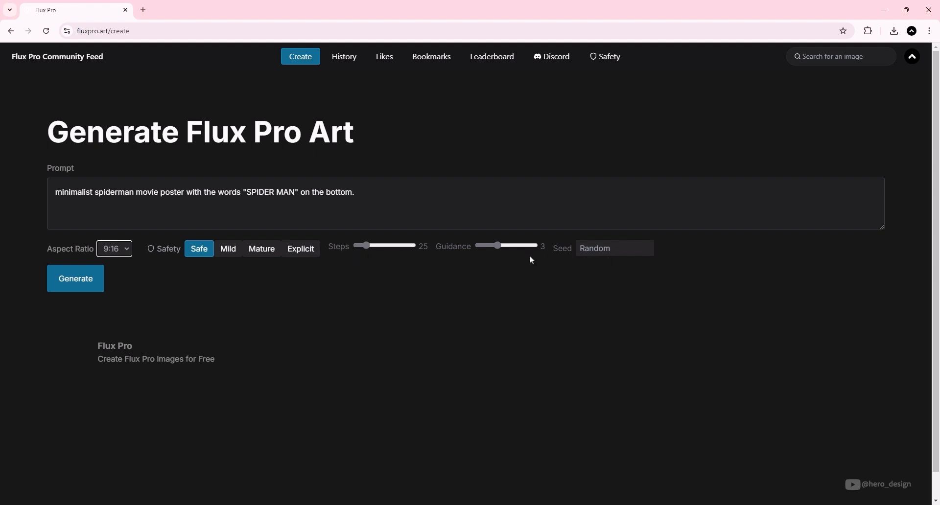
click(79, 278)
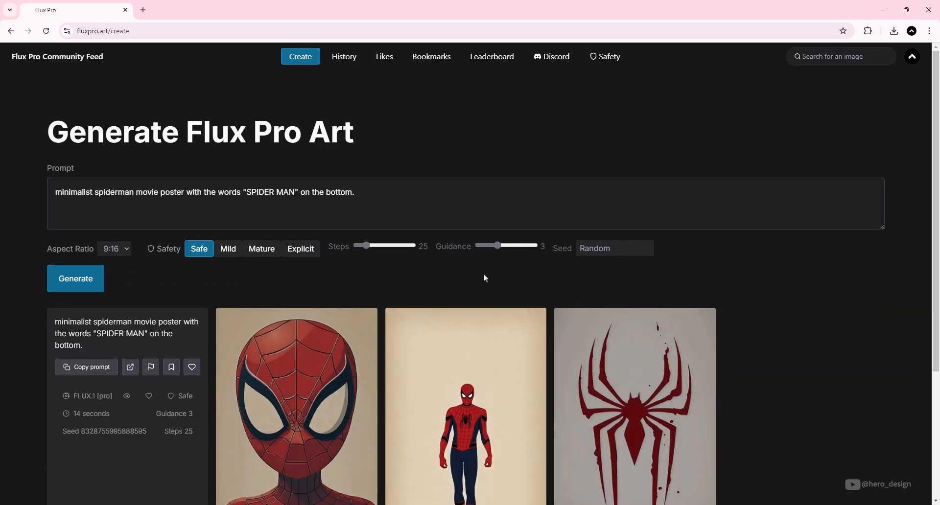
Step: Switch the safety level to Mature and generate the images again
scroll(483, 278, down, 3)
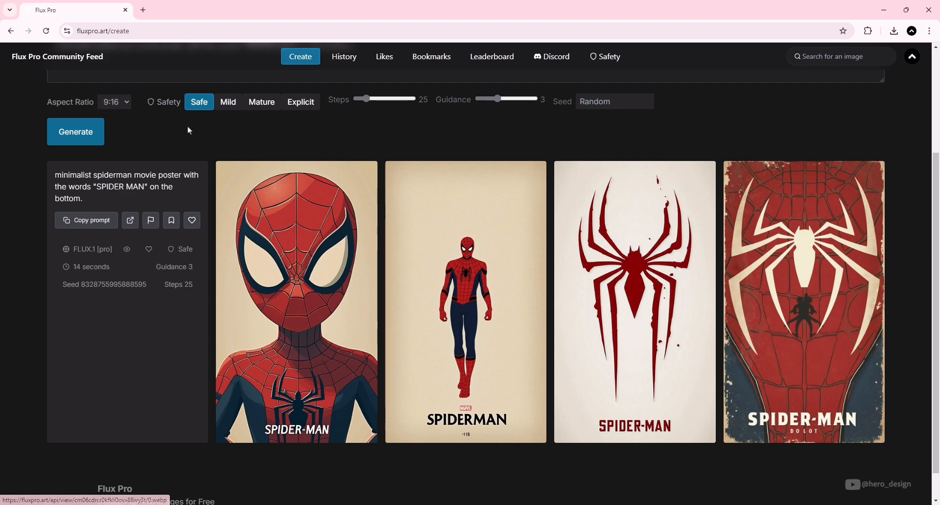
click(262, 104)
click(60, 135)
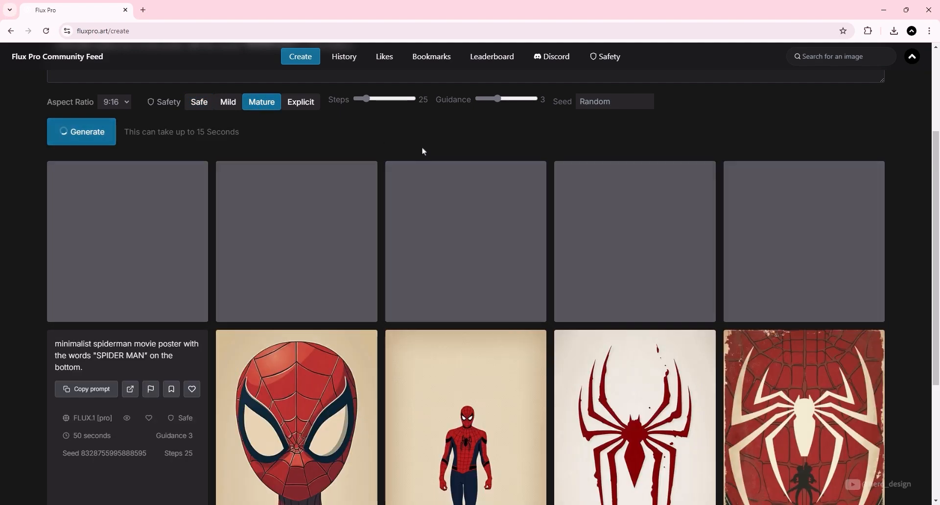
Step: Compare the new Mature-level poster results with the earlier Safe-level ones
scroll(498, 323, up, 3)
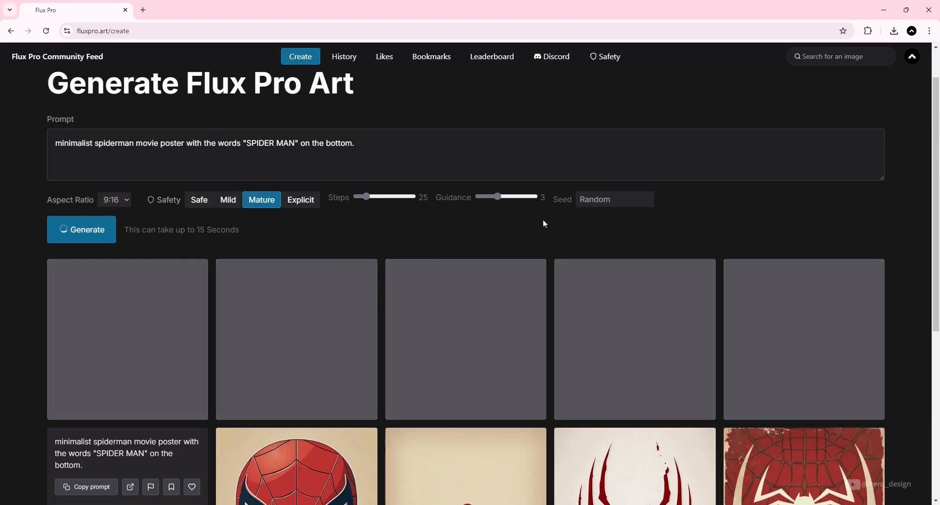
scroll(543, 221, down, 2)
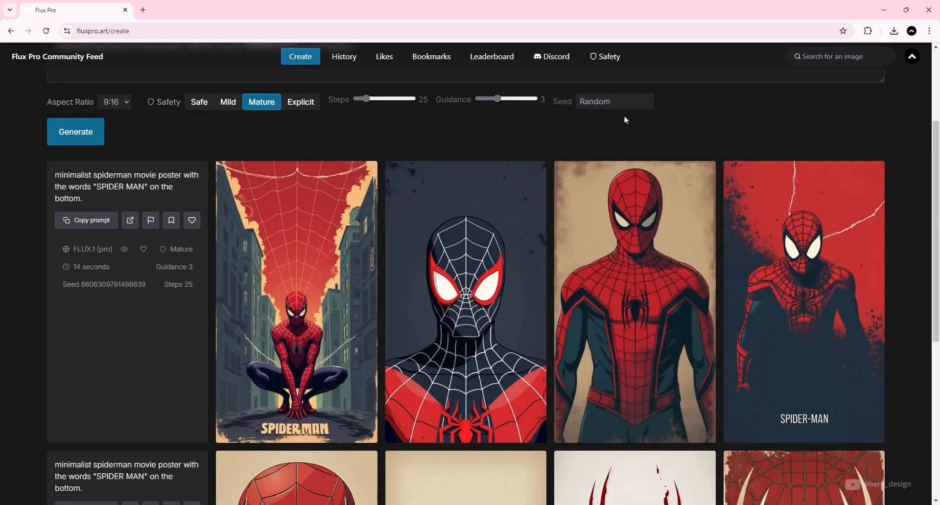
scroll(630, 125, down, 2)
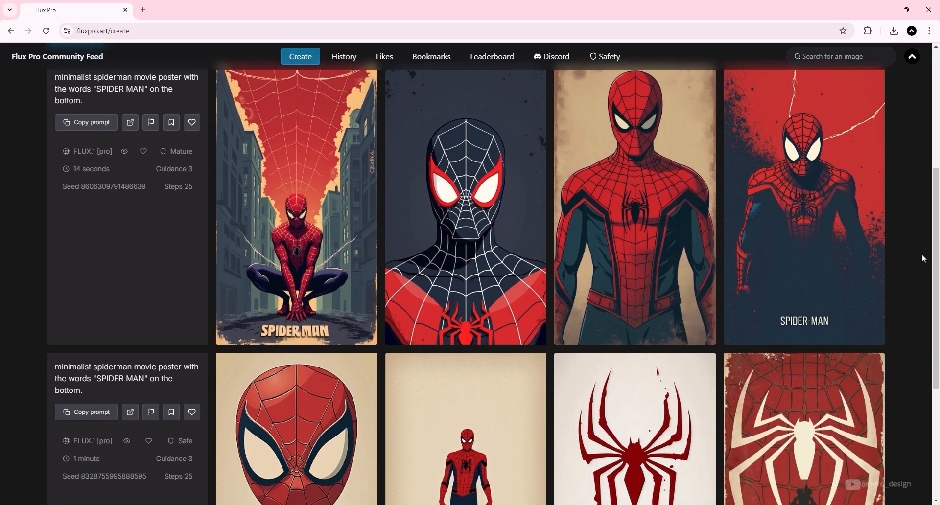
scroll(923, 258, down, 2)
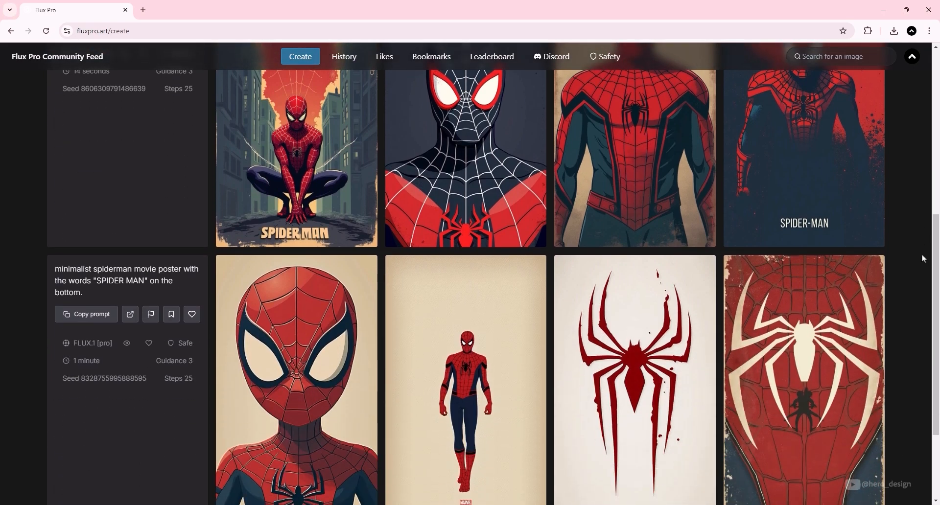
scroll(912, 335, up, 4)
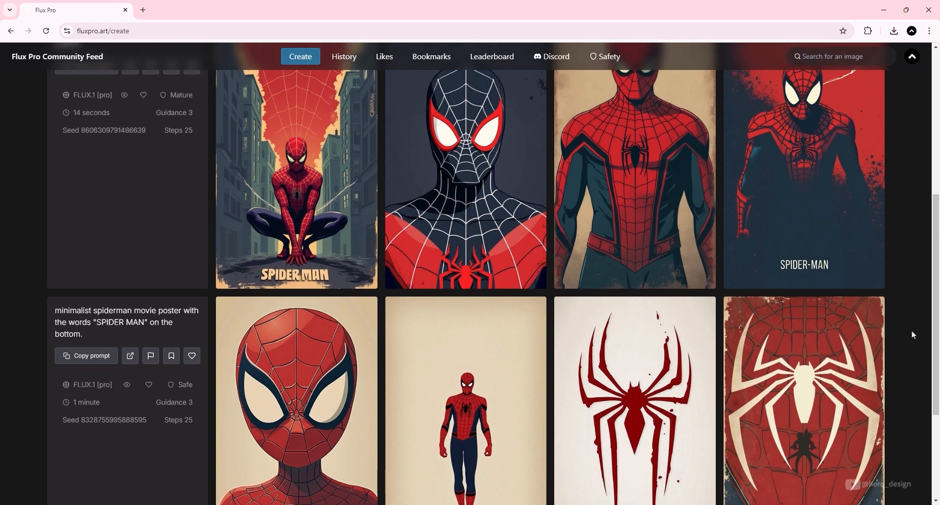
scroll(906, 326, up, 1)
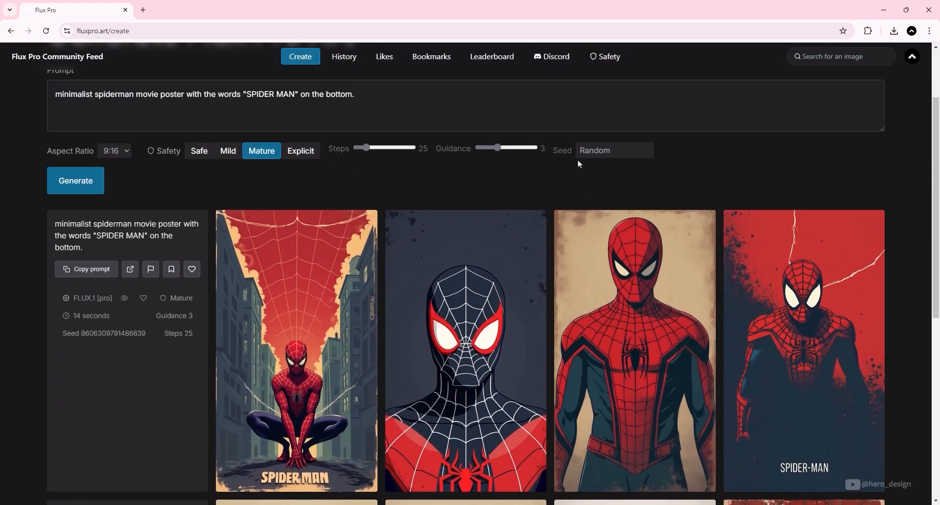
scroll(590, 161, down, 1)
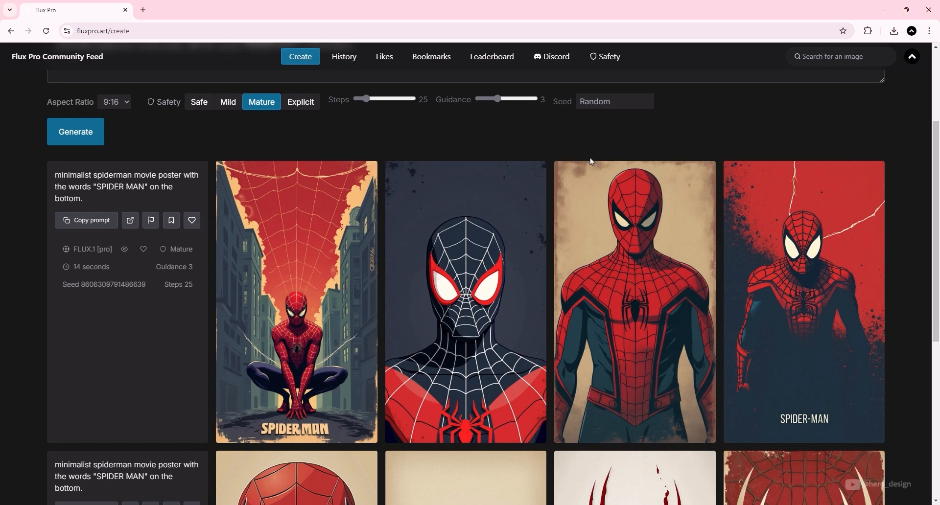
scroll(591, 161, up, 2)
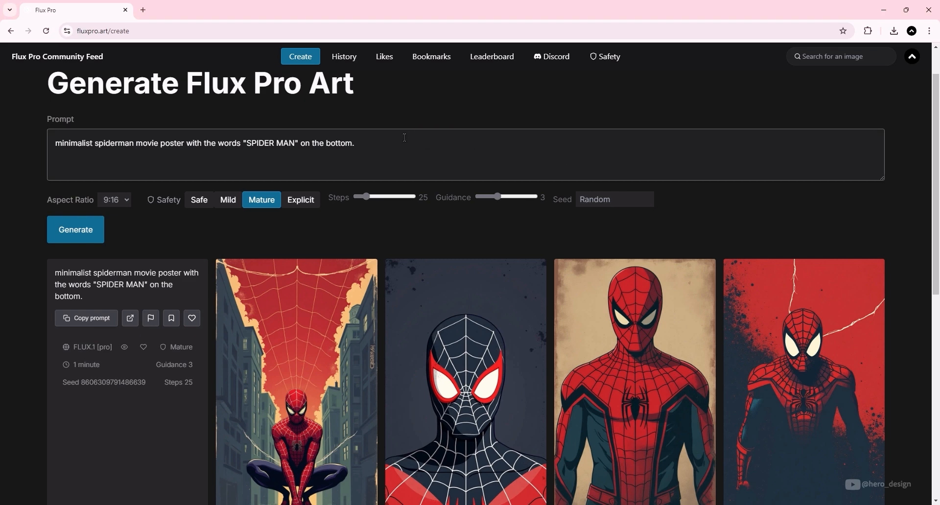
Step: Paste a detailed Spider-Man and blonde police officer movie poster prompt, set safety to Safe, and generate
drag(402, 142, 16, 143)
text(Movie poster design. The poster prominently features the two main characters: a Spider-Man-like superhero character with his own mask and a beautiful blonde woman in a police uniform standing next to him. Both characters are standing in front of a tall chain link fence with several prison buildings visible behind the fence. The scene is set in a stunning sunset with warm golden light that accentuates the edges of the characters and gives them a heroic and dramatic aura. The overall atmosphere should convey a sense of urgency and excitement with detailed images and warm colors that evoke a sense of escape and adventure.)
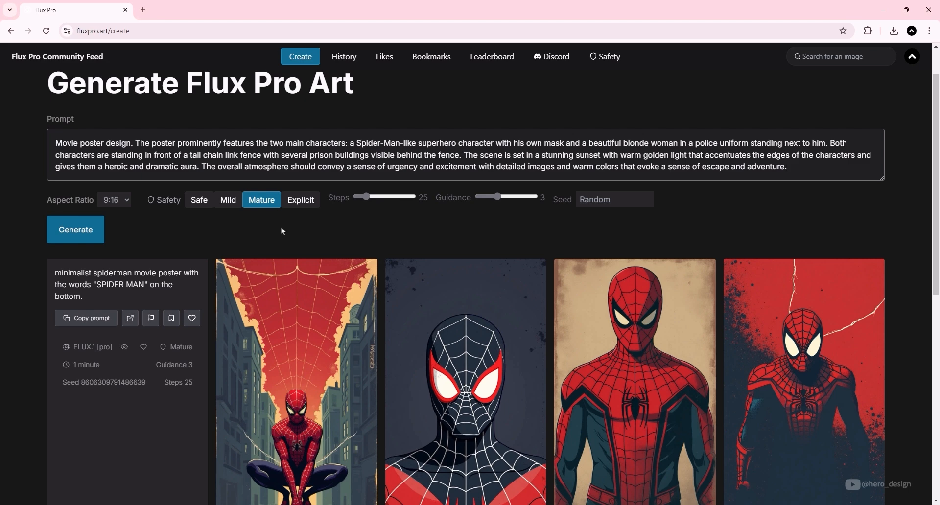
click(200, 204)
click(78, 233)
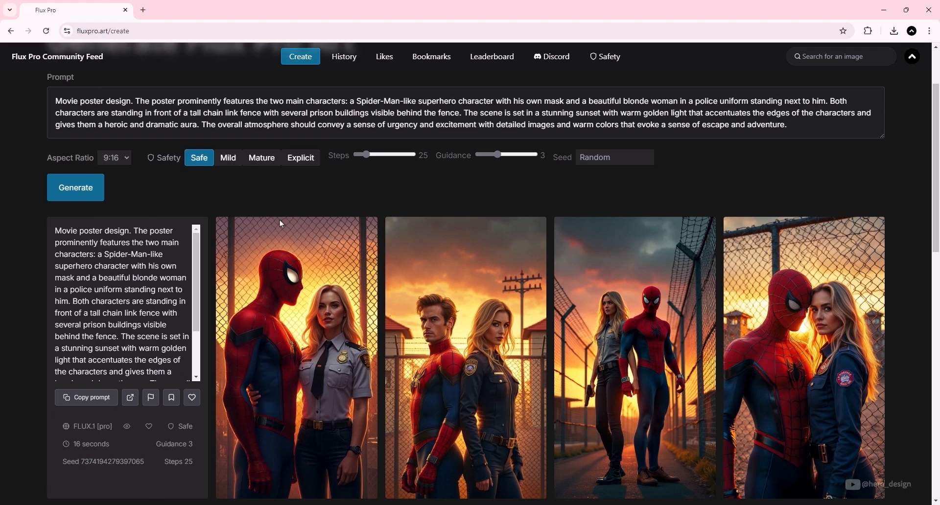
Step: Replace the prompt with a pasted dramatic red and dark gray blonde female sniper poster description and generate
scroll(626, 224, down, 2)
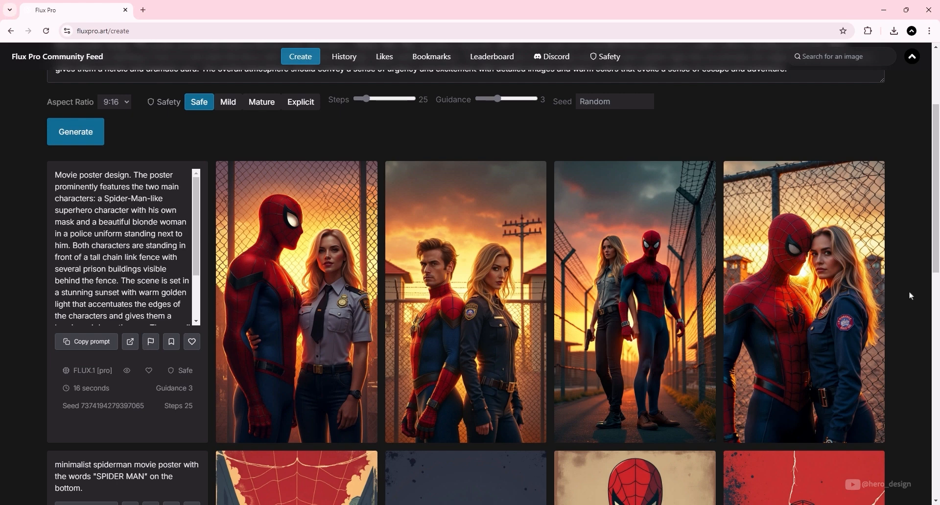
scroll(493, 255, up, 2)
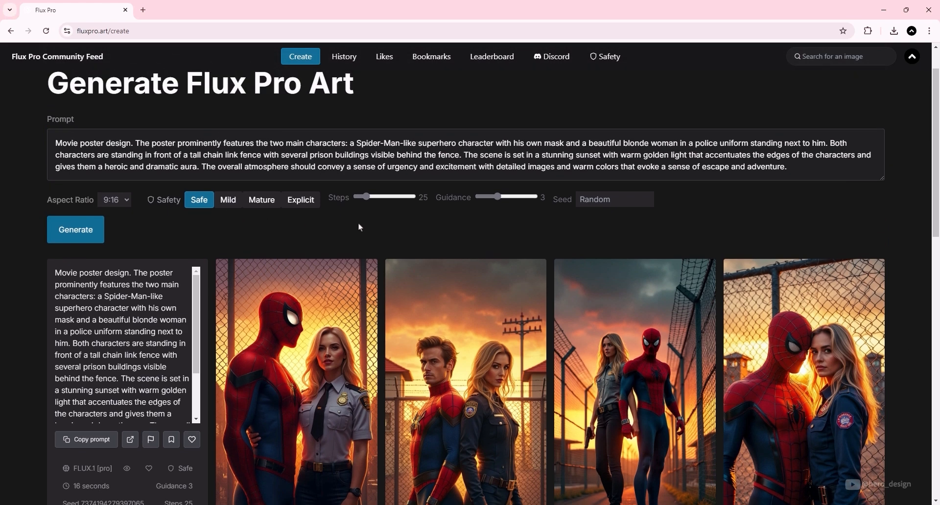
scroll(482, 210, down, 1)
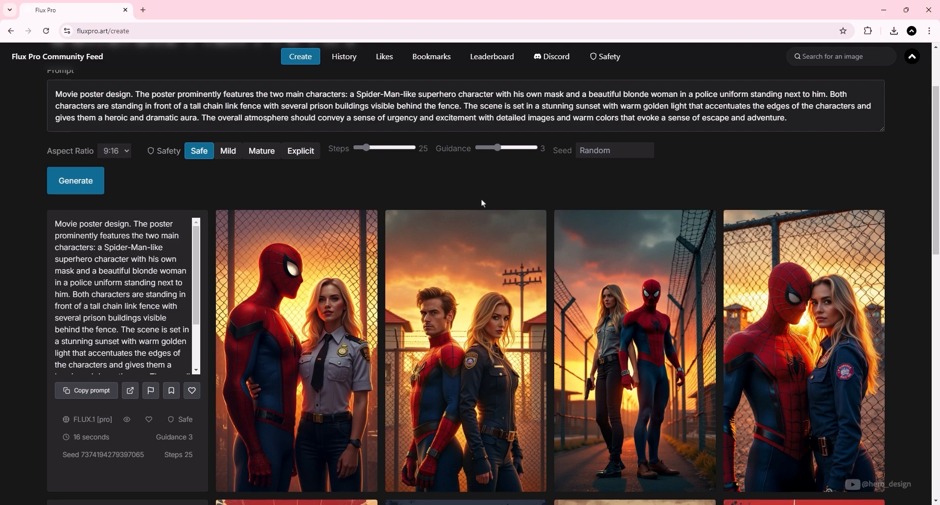
scroll(479, 225, up, 2)
click(480, 218)
key(ctrl+a)
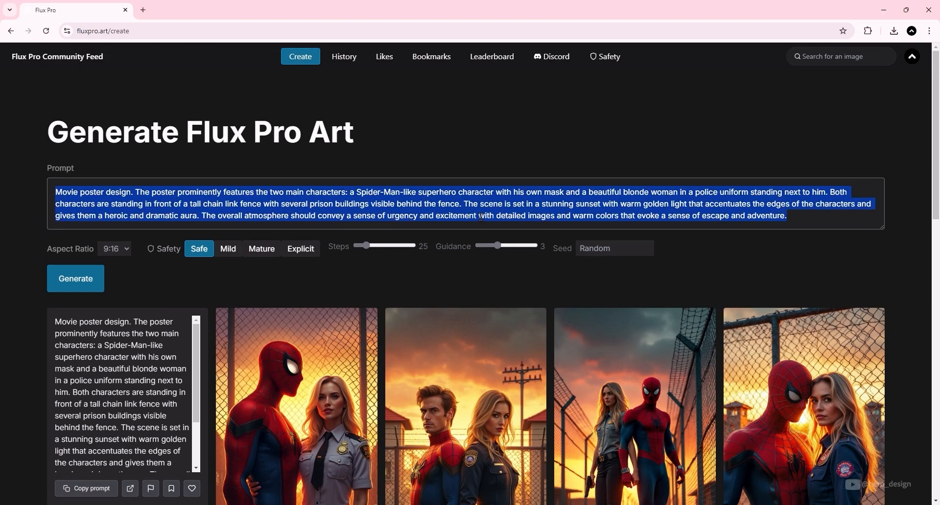
text(Design a dramatic poster with a red and dark gray color scheme. The central figure is a blonde female sniper, posed in an intense and focused stance, holding a sleek sniper rifle. The edges of the character are illuminated by sharp red lighting, creating a bold contrast against the dark gray background, giving the image a sense of urgency and danger. Incorporate subtle shadows to enhance the mood, and make the red lights appear as though they’re reflecting off surrounding surfaces, emphasizing the action and intensity of the scene.)
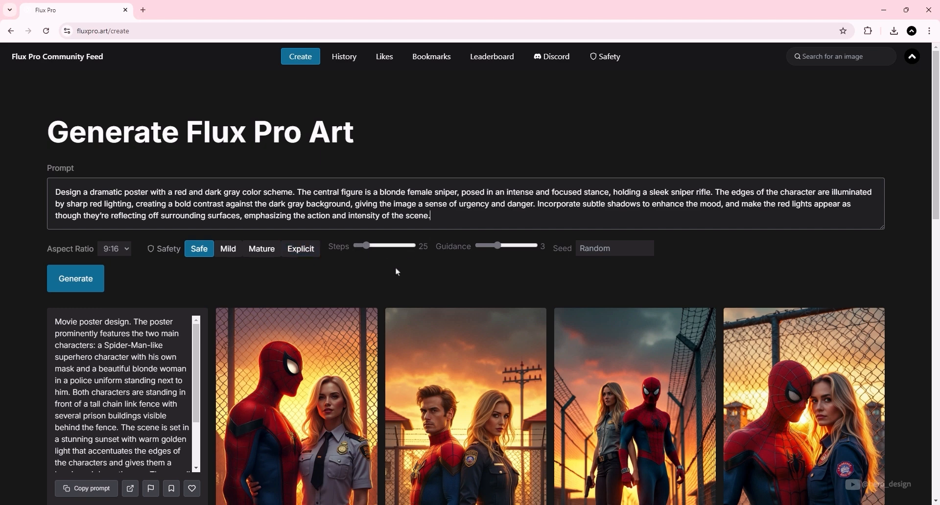
click(93, 280)
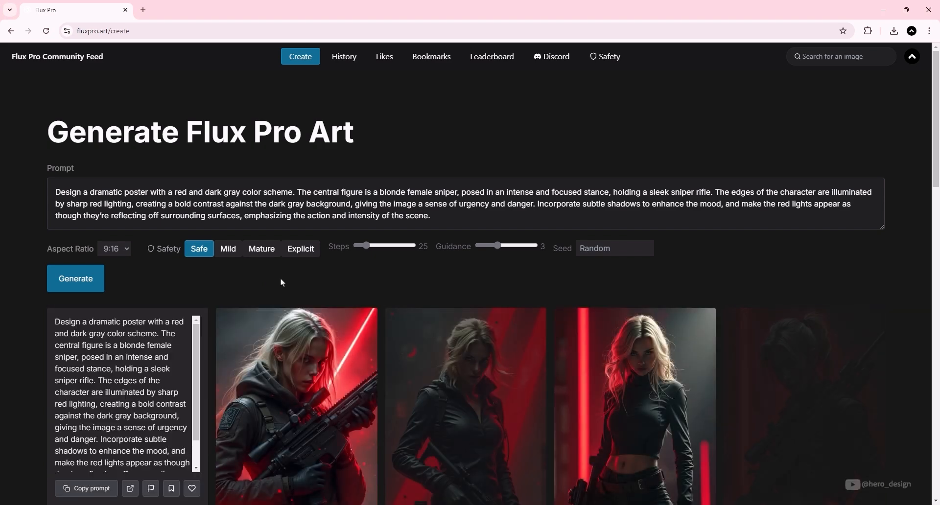
scroll(281, 282, down, 2)
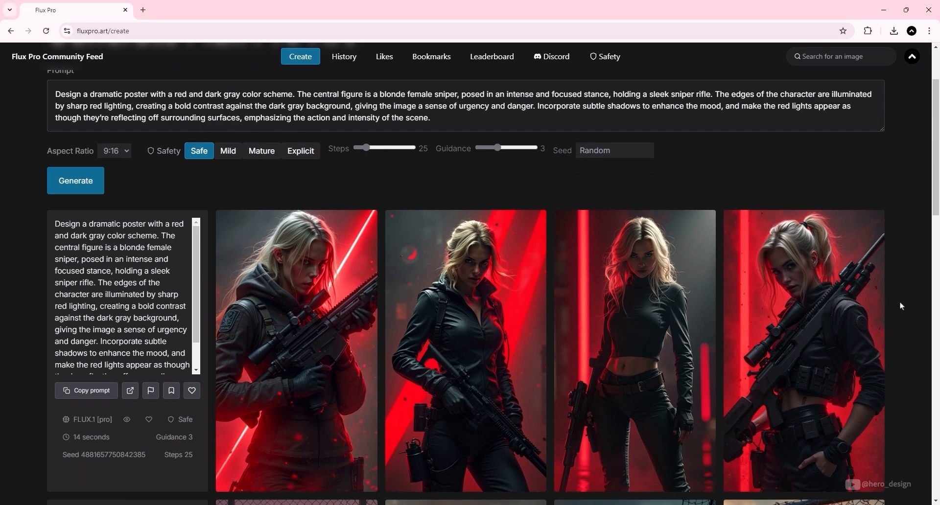